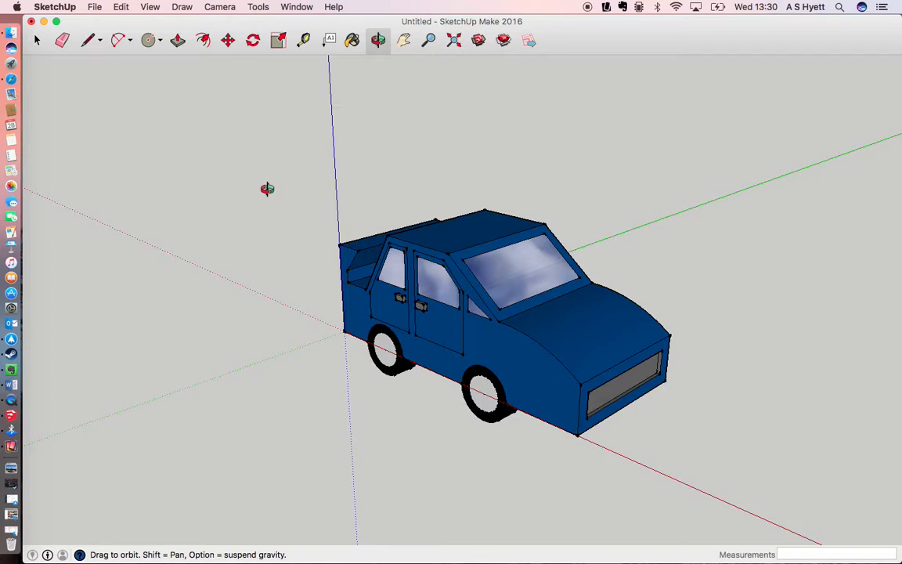
Step: Add a first animation scene from the current three-quarter front view of the car
{"action": "left_click", "coordinate": [150, 7]}
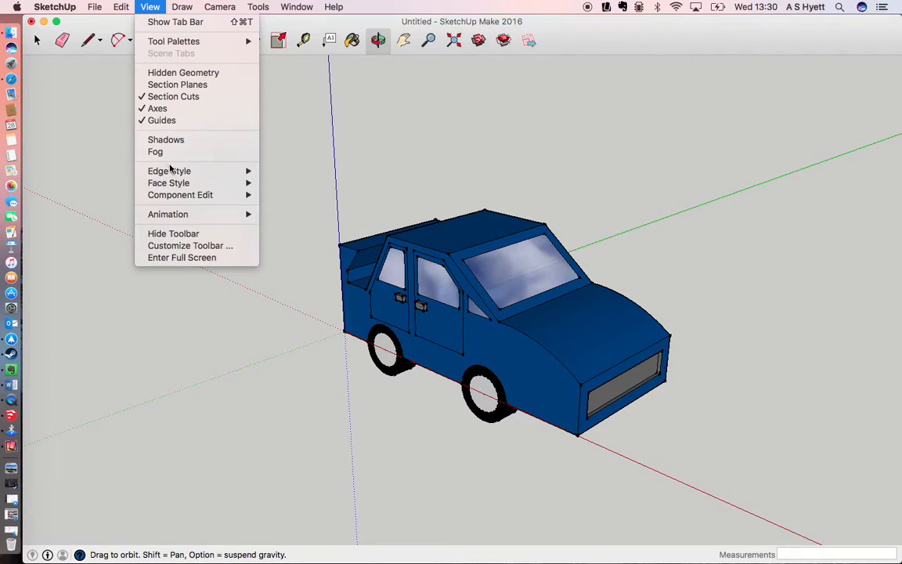
{"action": "mouse_move", "coordinate": [177, 216]}
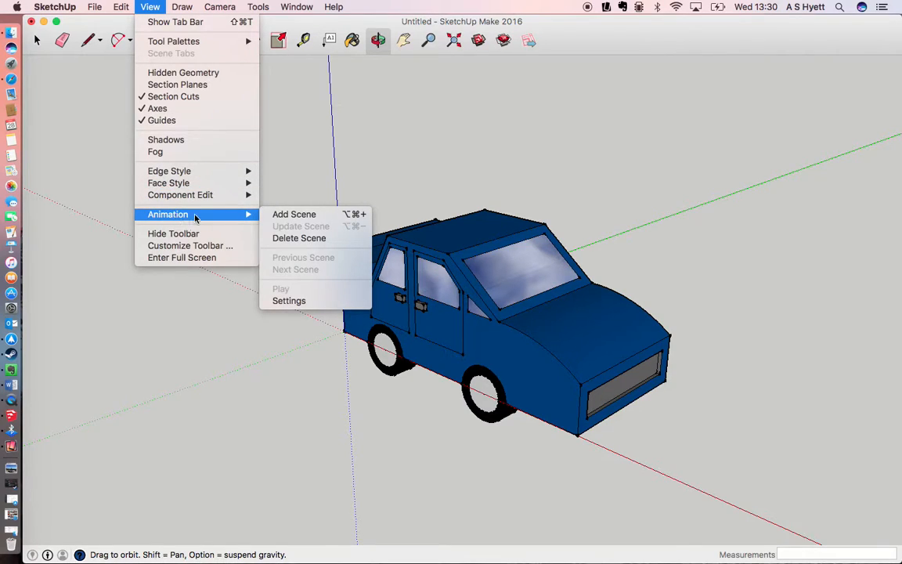
{"action": "left_click", "coordinate": [281, 218]}
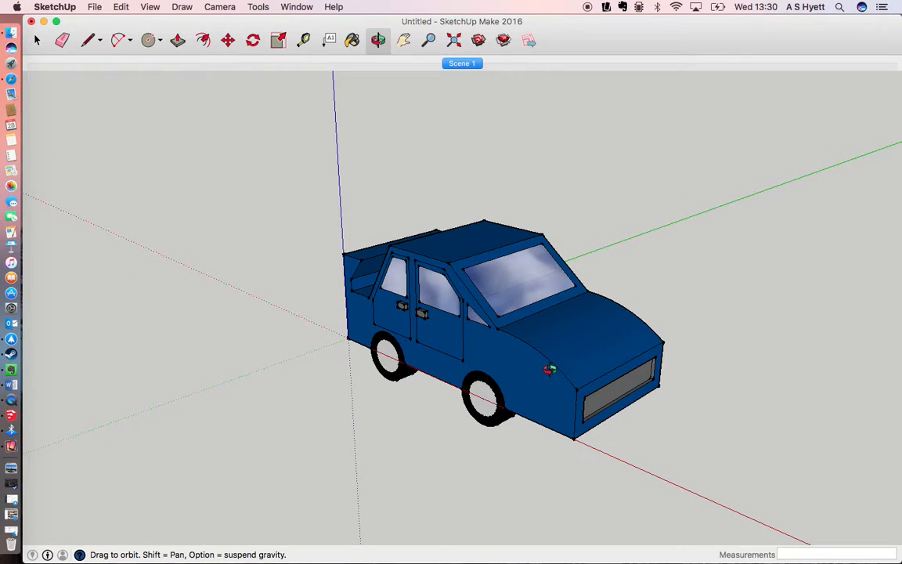
Step: Add a second animation scene that views the car straight on from the front
{"action": "mouse_move", "coordinate": [558, 345]}
{"action": "left_mouse_down"}
{"action": "mouse_move", "coordinate": [347, 307]}
{"action": "mouse_move", "coordinate": [543, 346]}
{"action": "mouse_move", "coordinate": [519, 297]}
{"action": "mouse_move", "coordinate": [522, 268]}
{"action": "left_mouse_up"}
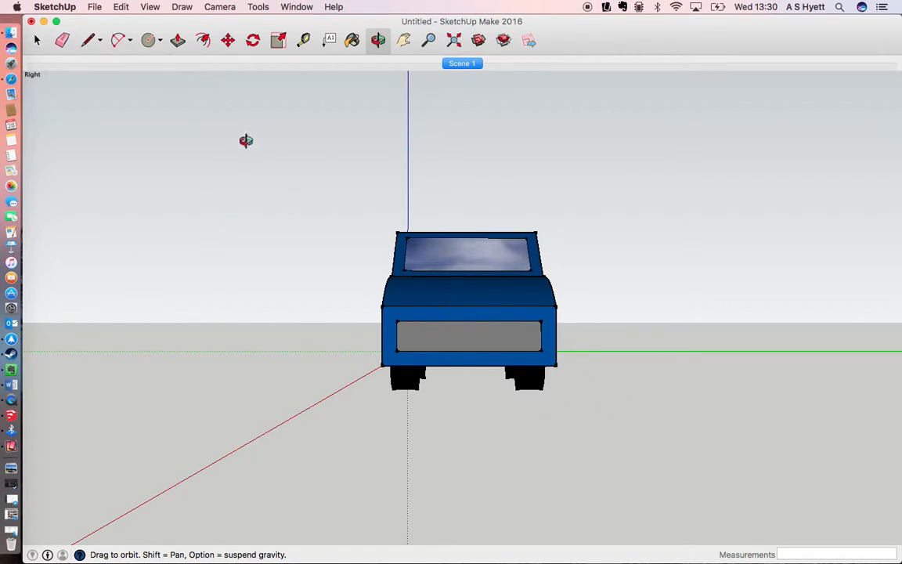
{"action": "left_click", "coordinate": [153, 7]}
{"action": "mouse_move", "coordinate": [235, 214]}
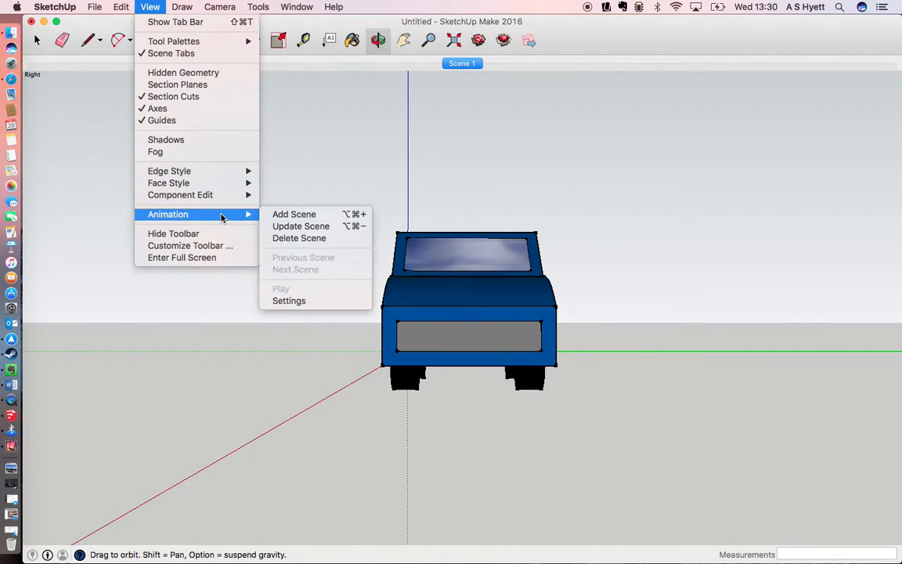
{"action": "left_click", "coordinate": [276, 217]}
Step: Add an animation scene showing the car's front corner from the opposite side, seen from slightly above
{"action": "left_click_drag", "start_coordinate": [572, 264], "coordinate": [410, 345]}
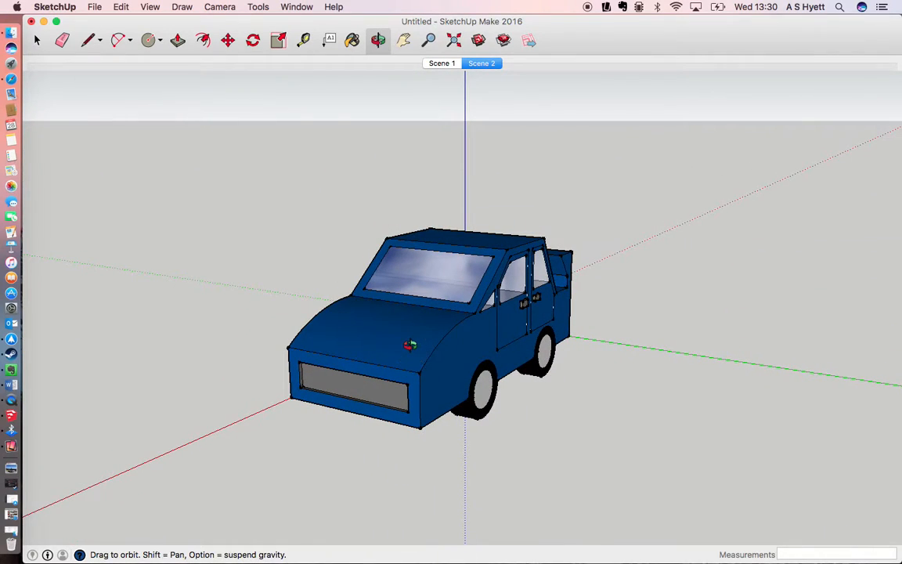
{"action": "left_click", "coordinate": [150, 7]}
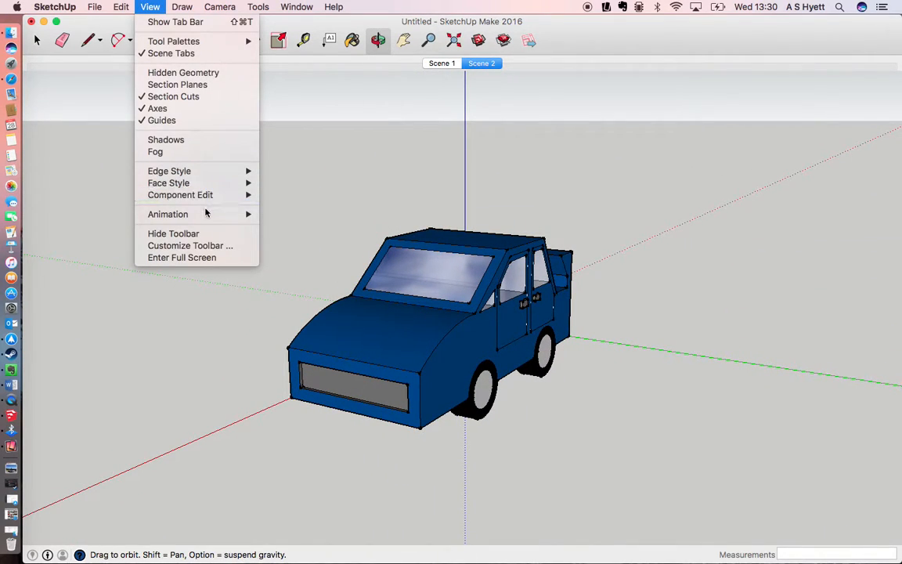
{"action": "mouse_move", "coordinate": [249, 214]}
{"action": "left_click", "coordinate": [296, 216]}
Step: Add an animation scene showing the car in side profile at a smaller size, with its front facing left
{"action": "left_click_drag", "start_coordinate": [618, 384], "coordinate": [324, 339]}
{"action": "scroll", "coordinate": [431, 364], "scroll_direction": "up", "scroll_amount": 1}
{"action": "scroll", "coordinate": [433, 365], "scroll_direction": "down", "scroll_amount": 5}
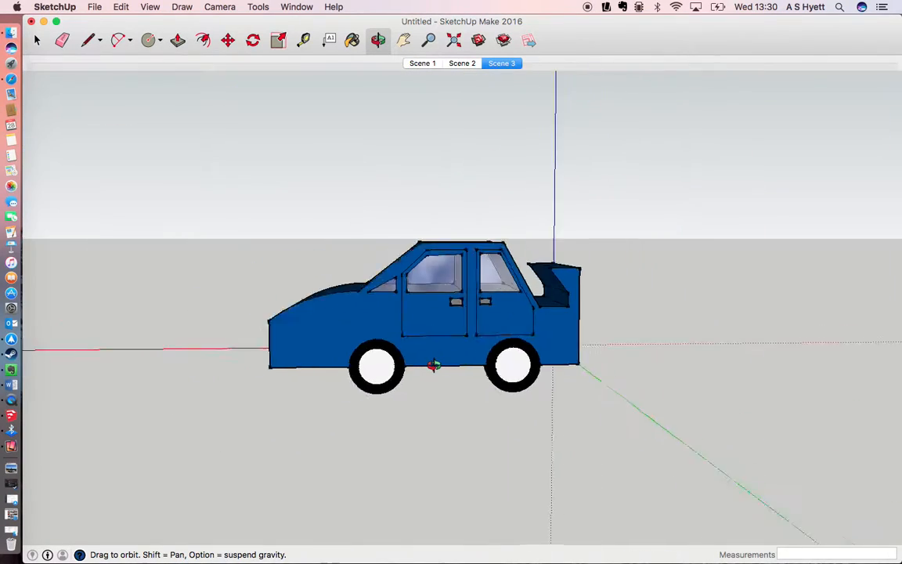
{"action": "scroll", "coordinate": [432, 367], "scroll_direction": "up", "scroll_amount": 2}
{"action": "scroll", "coordinate": [433, 366], "scroll_direction": "up", "scroll_amount": 2}
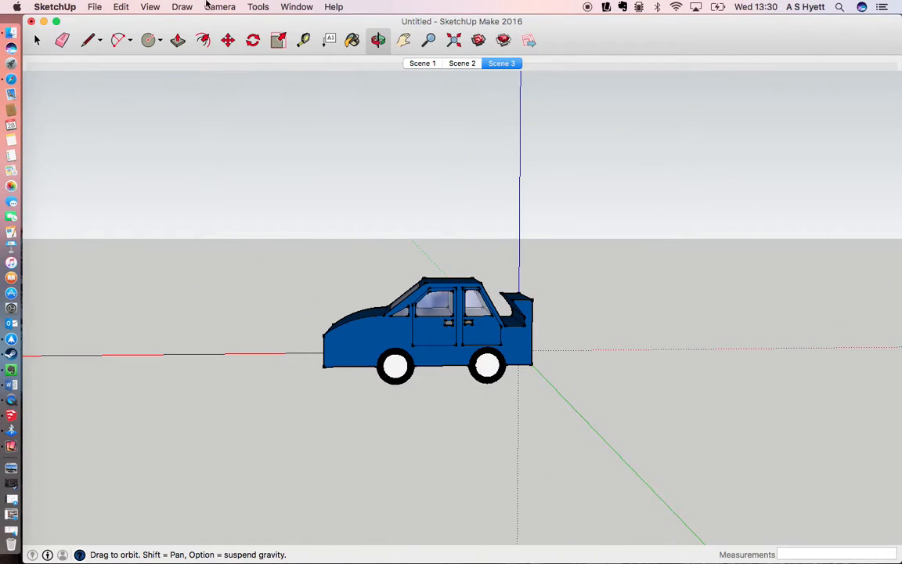
{"action": "left_click", "coordinate": [151, 8]}
{"action": "mouse_move", "coordinate": [232, 212]}
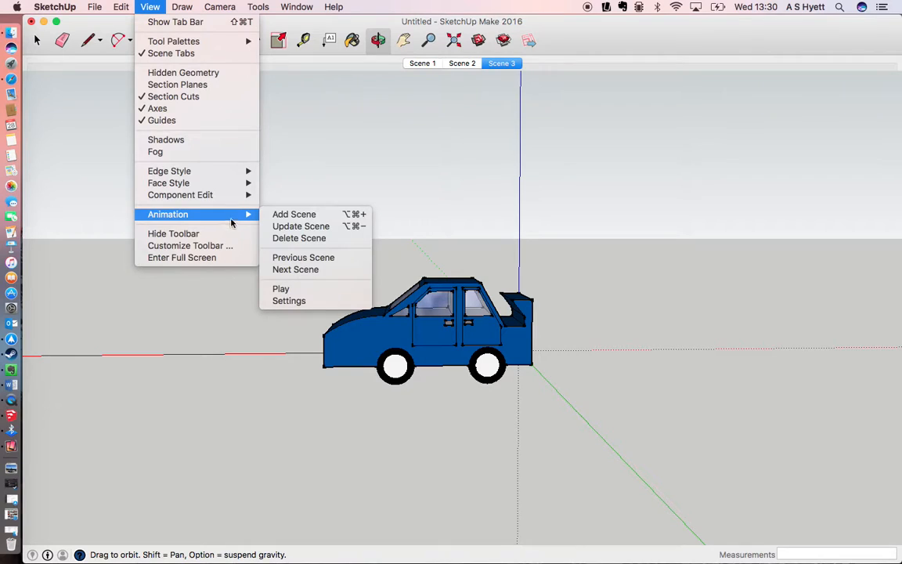
{"action": "left_click", "coordinate": [276, 214]}
Step: Add an animation scene showing a three-quarter rear view of the car with the exhaust in sight
{"action": "left_click_drag", "start_coordinate": [592, 368], "coordinate": [326, 409]}
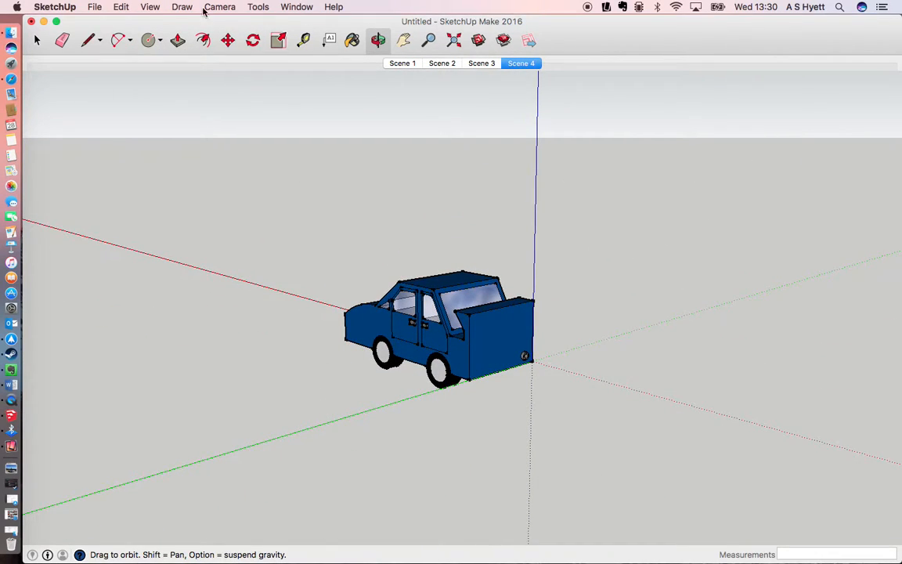
{"action": "left_click", "coordinate": [149, 7]}
{"action": "mouse_move", "coordinate": [235, 213]}
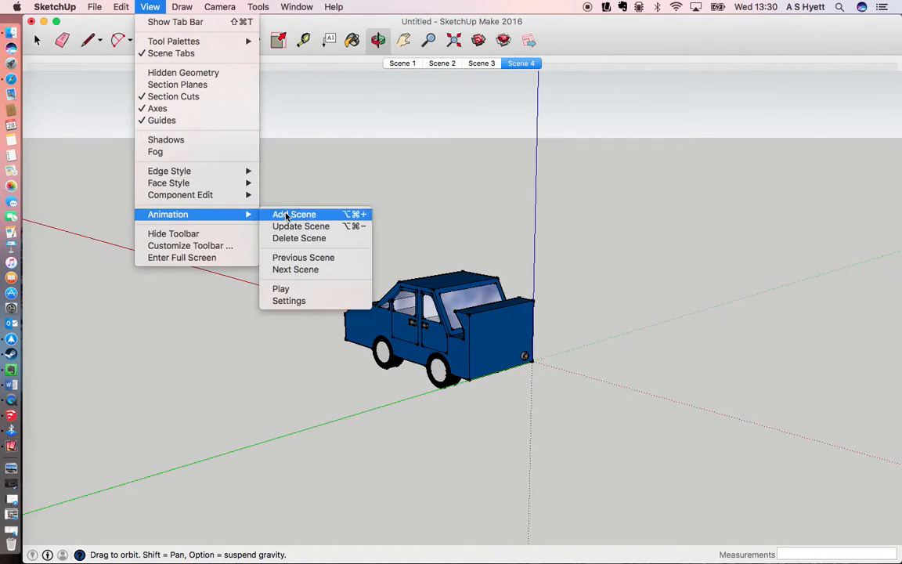
{"action": "left_click", "coordinate": [287, 216]}
Step: Add an animation scene viewing the car from directly behind
{"action": "left_click_drag", "start_coordinate": [585, 356], "coordinate": [323, 361]}
{"action": "left_click", "coordinate": [149, 7]}
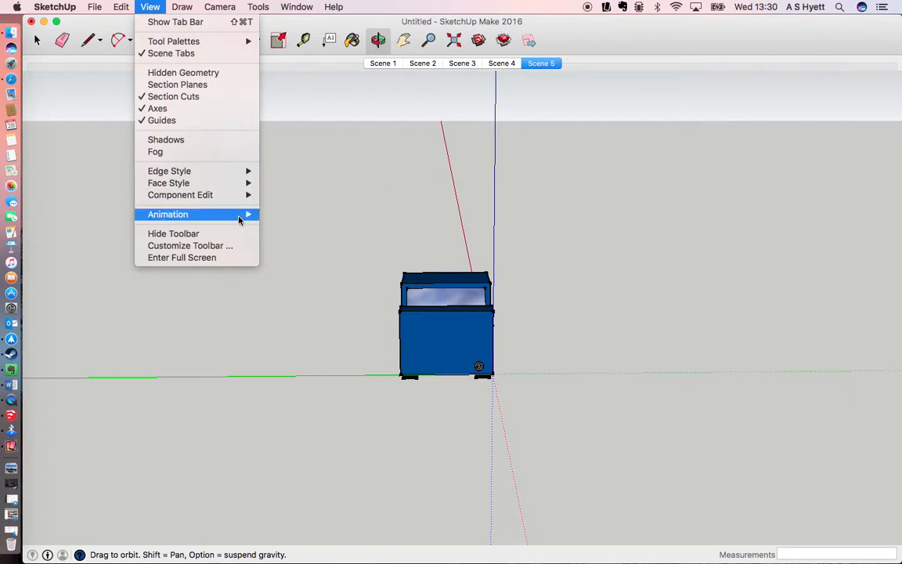
{"action": "mouse_move", "coordinate": [235, 214]}
{"action": "left_click", "coordinate": [293, 213]}
Step: Add an animation scene looking down on the car from overhead, with its front pointing up
{"action": "left_click_drag", "start_coordinate": [437, 256], "coordinate": [468, 423]}
{"action": "left_click", "coordinate": [150, 7]}
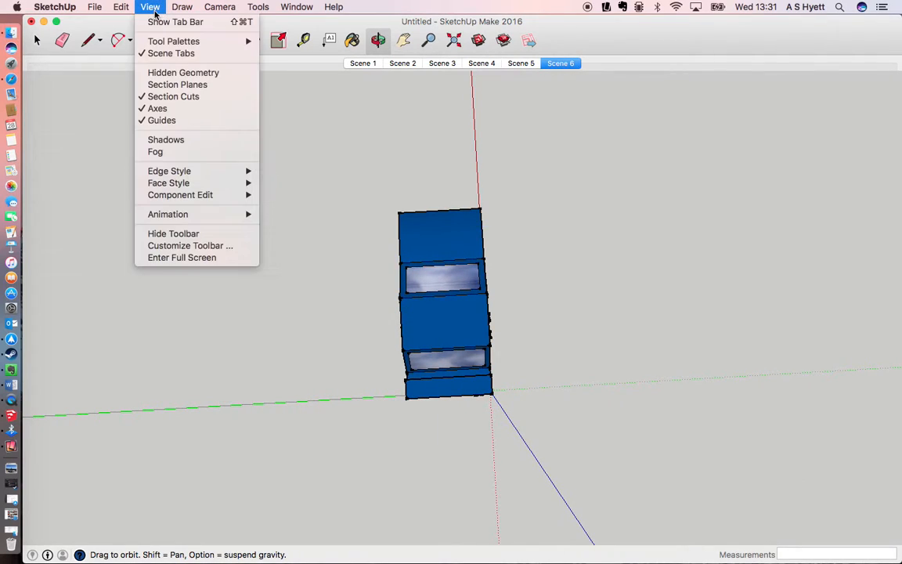
{"action": "mouse_move", "coordinate": [225, 214]}
{"action": "left_click", "coordinate": [284, 215]}
Step: Add an eighth animation scene with a close, raised view of the car from the exhaust-side rear corner
{"action": "left_click_drag", "start_coordinate": [551, 343], "coordinate": [155, 134]}
{"action": "scroll", "coordinate": [467, 285], "scroll_direction": "up", "scroll_amount": 8}
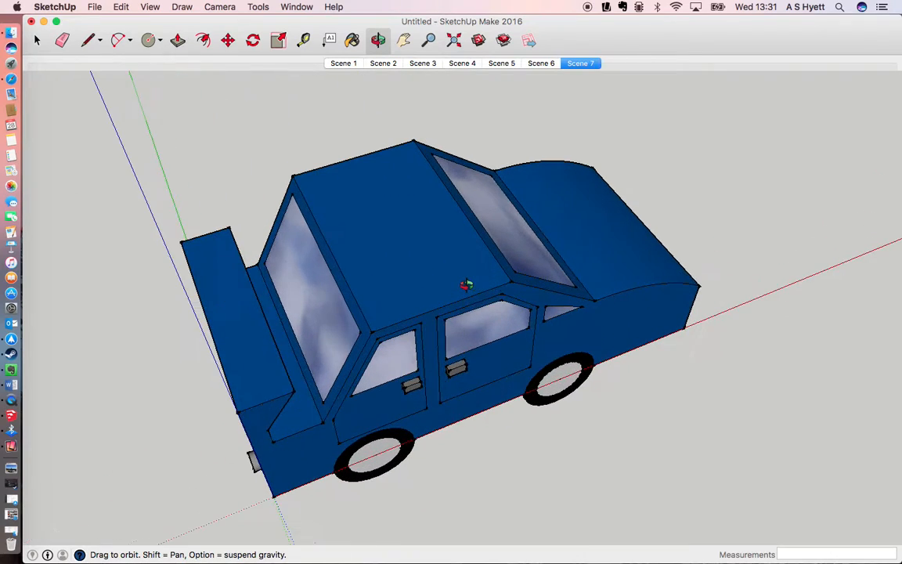
{"action": "left_click", "coordinate": [154, 7]}
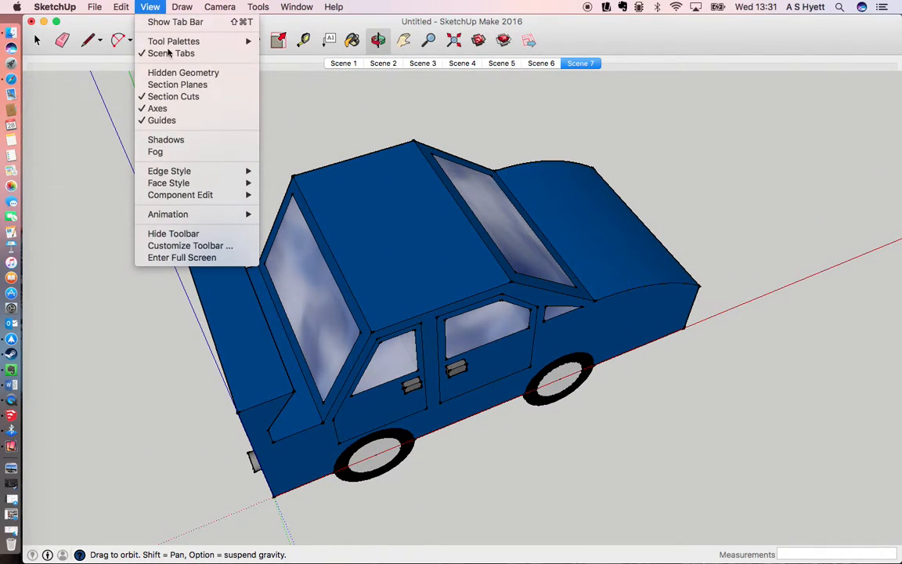
{"action": "mouse_move", "coordinate": [223, 214]}
{"action": "left_click", "coordinate": [284, 215]}
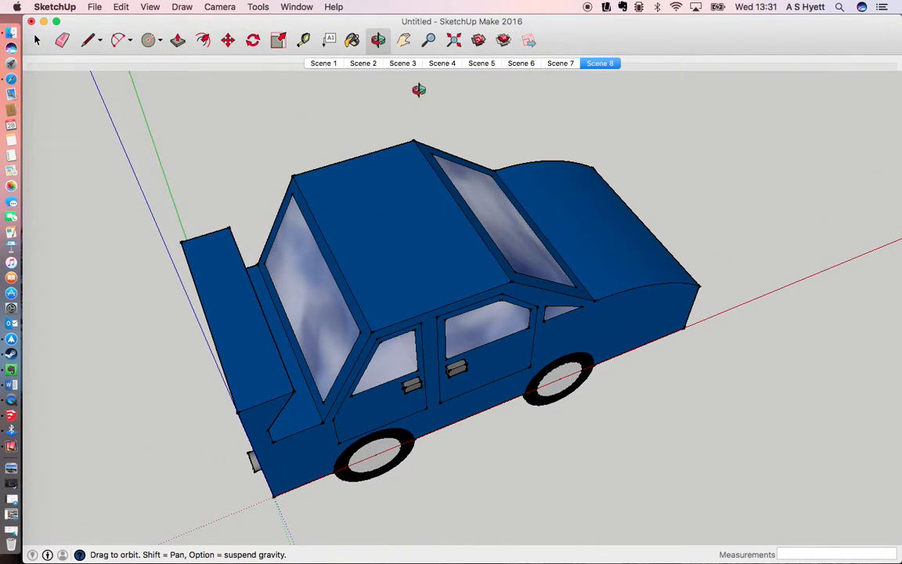
Step: Go through the first four scenes in order to preview the camera transitions
{"action": "left_click", "coordinate": [324, 63]}
{"action": "left_click", "coordinate": [363, 64]}
{"action": "left_click", "coordinate": [401, 65]}
{"action": "left_click", "coordinate": [444, 64]}
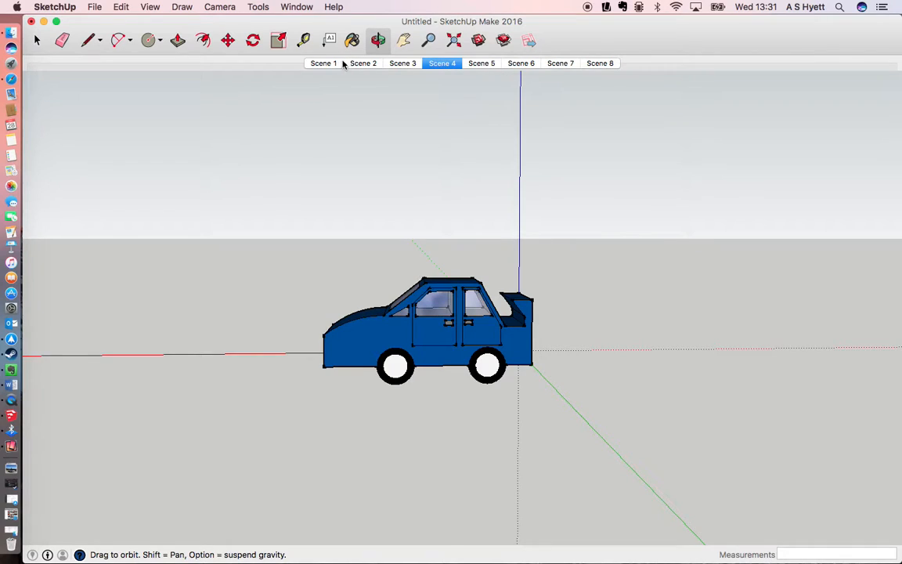
Step: Return to Scene 1 and play the scene animation from there
{"action": "left_click", "coordinate": [316, 65]}
{"action": "right_click", "coordinate": [317, 64]}
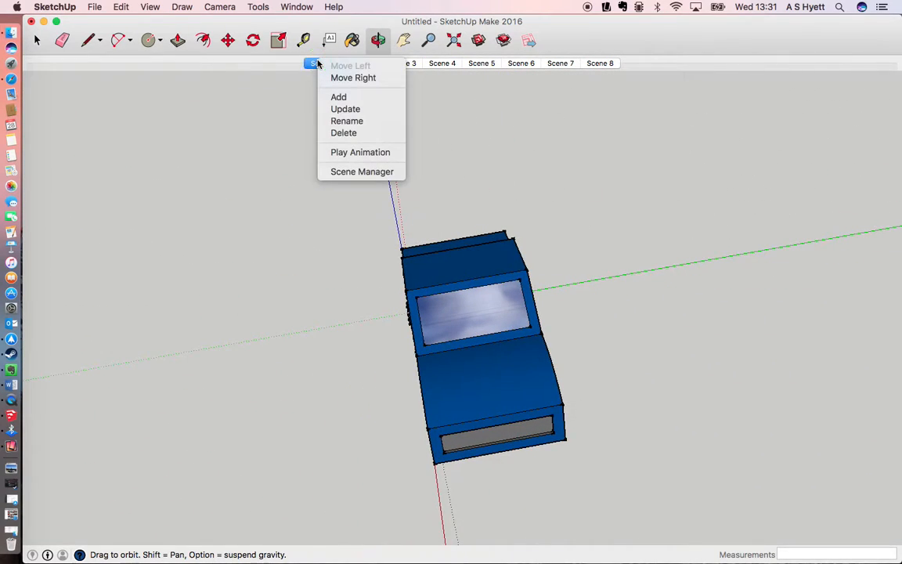
{"action": "left_click", "coordinate": [382, 153]}
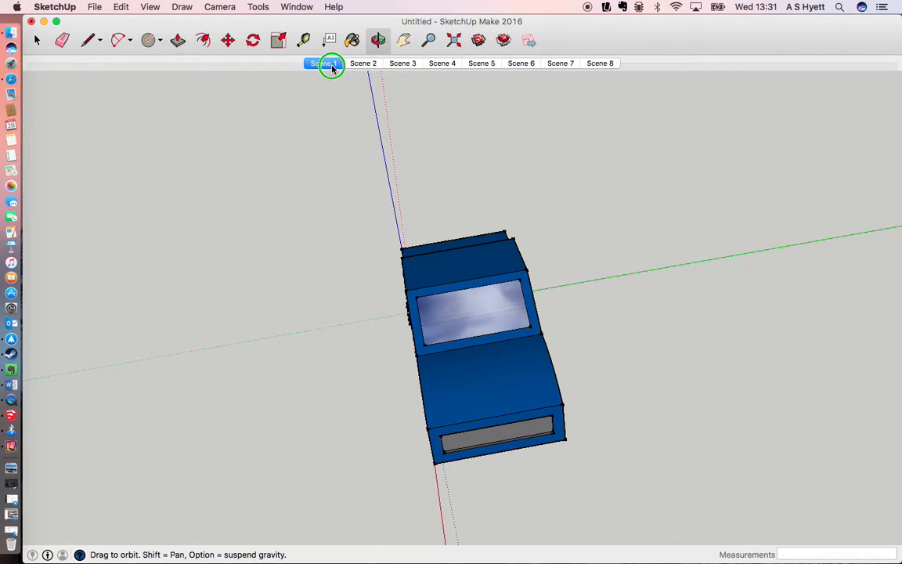
{"action": "right_click", "coordinate": [332, 68]}
{"action": "left_click", "coordinate": [387, 159]}
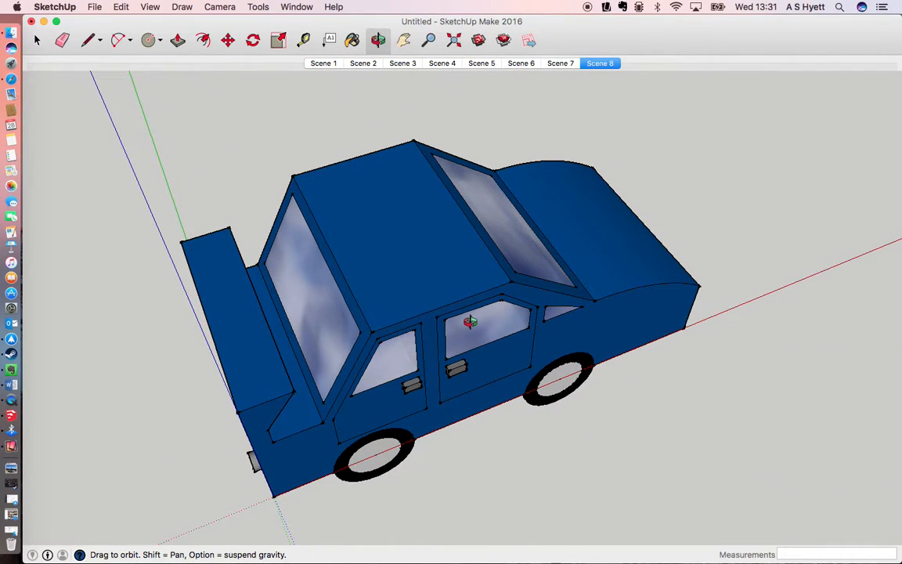
{"action": "scroll", "coordinate": [470, 322], "scroll_direction": "up", "scroll_amount": 2}
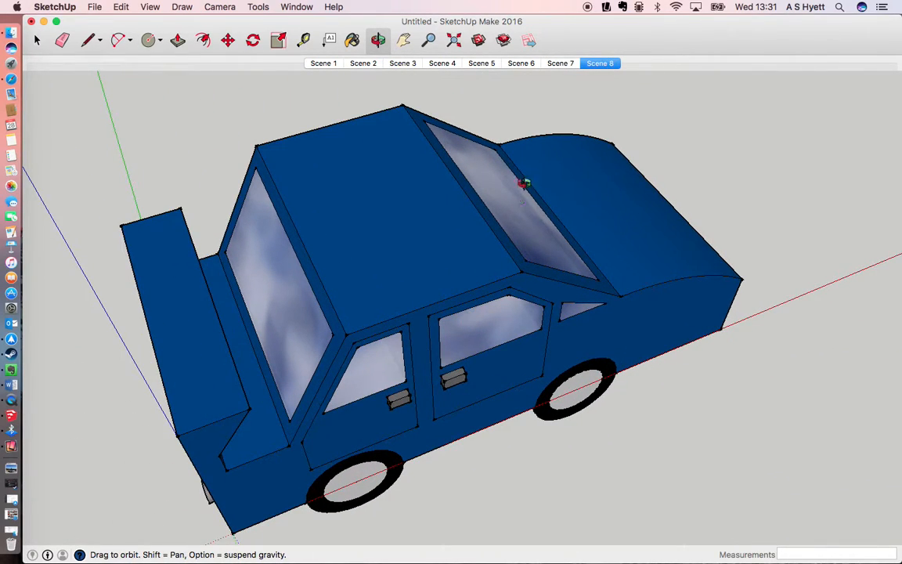
{"action": "right_click", "coordinate": [596, 67]}
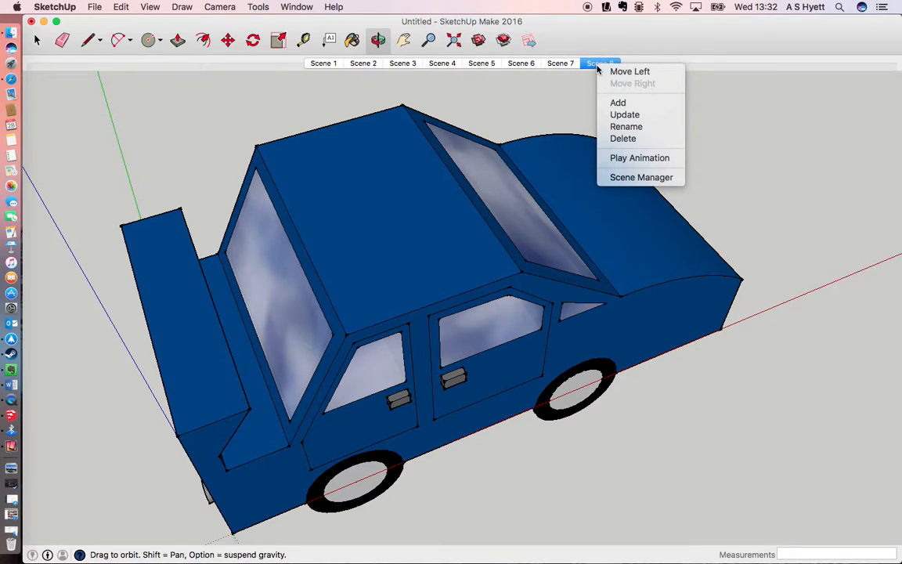
{"action": "left_click", "coordinate": [549, 118]}
{"action": "scroll", "coordinate": [550, 116], "scroll_direction": "down", "scroll_amount": 10}
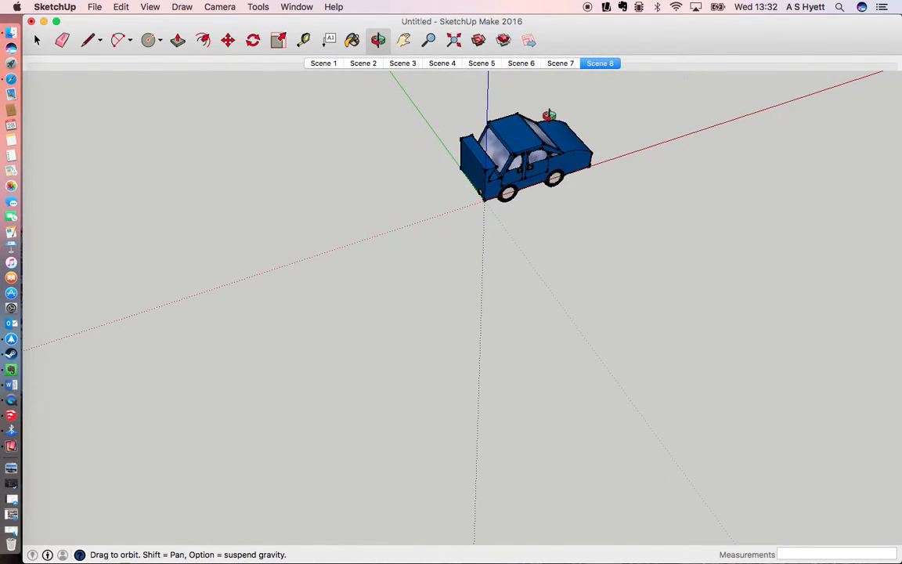
{"action": "scroll", "coordinate": [550, 116], "scroll_direction": "up", "scroll_amount": 9}
{"action": "scroll", "coordinate": [549, 116], "scroll_direction": "up", "scroll_amount": 4}
{"action": "scroll", "coordinate": [549, 116], "scroll_direction": "down", "scroll_amount": 3}
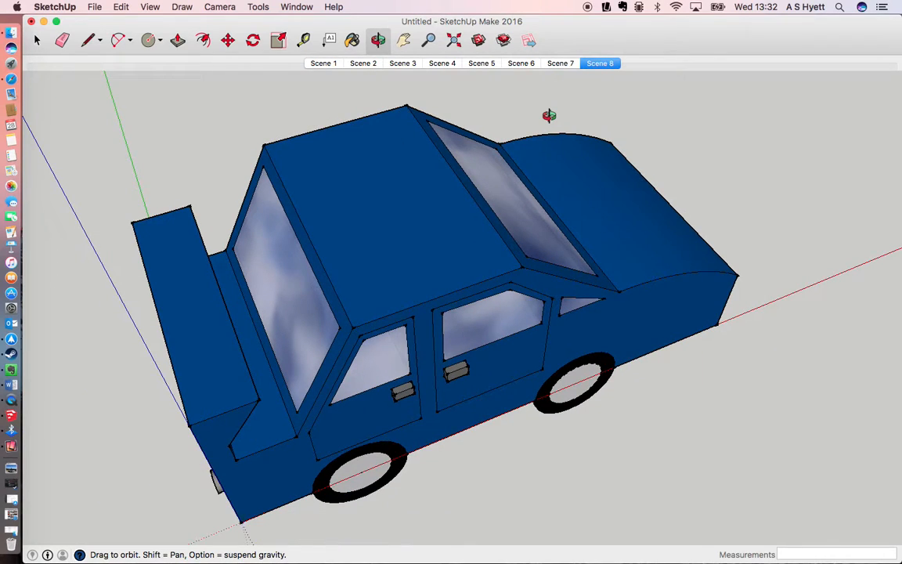
{"action": "left_click", "coordinate": [596, 65]}
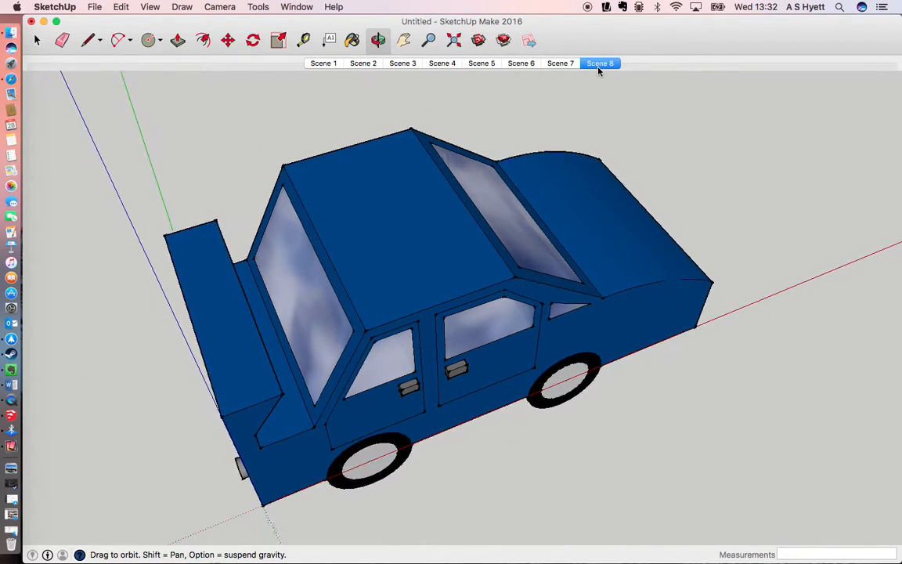
Step: Update Scene 8 with a closer, reframed view of the car from the raised rear corner
{"action": "scroll", "coordinate": [568, 140], "scroll_direction": "down", "scroll_amount": 3}
{"action": "scroll", "coordinate": [568, 140], "scroll_direction": "up", "scroll_amount": 5}
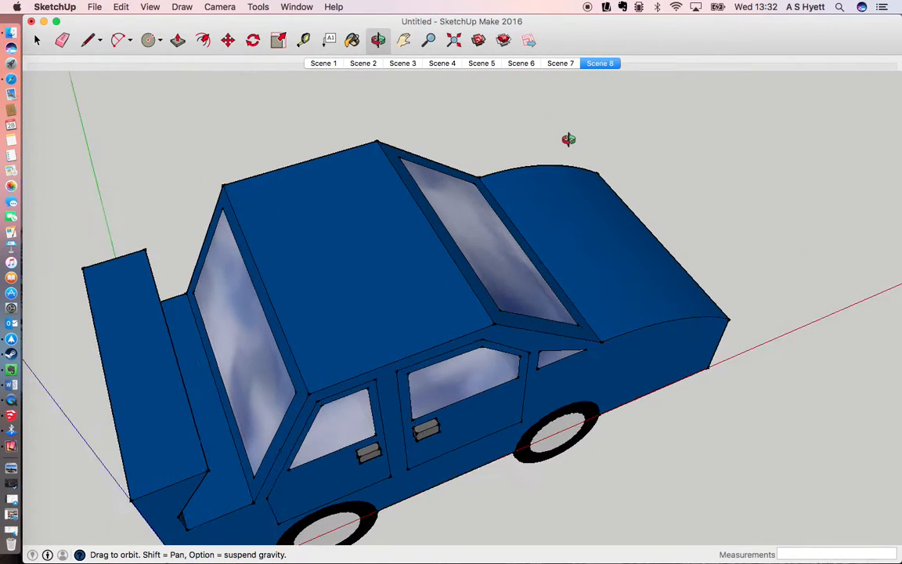
{"action": "middle_click_drag", "start_coordinate": [504, 217], "coordinate": [533, 147]}
{"action": "right_click", "coordinate": [597, 63]}
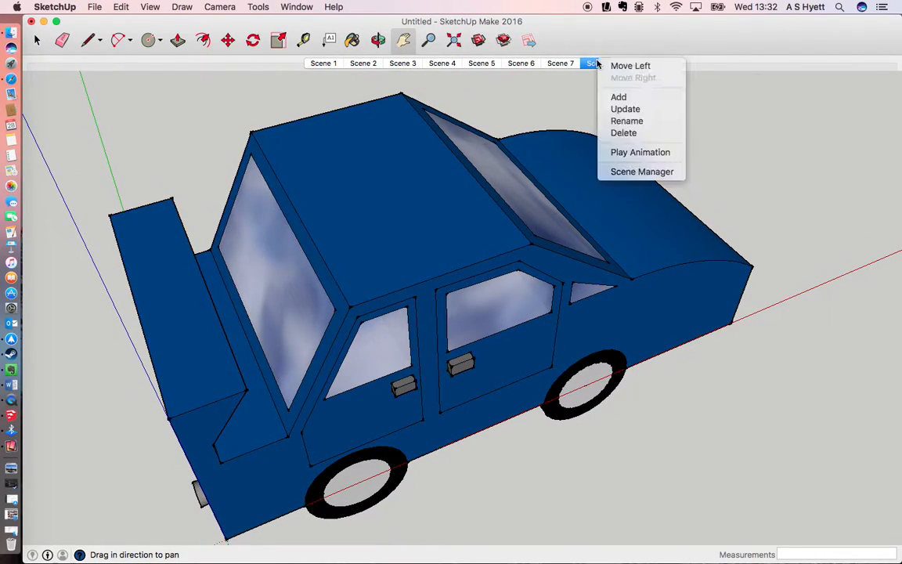
{"action": "left_click", "coordinate": [626, 109]}
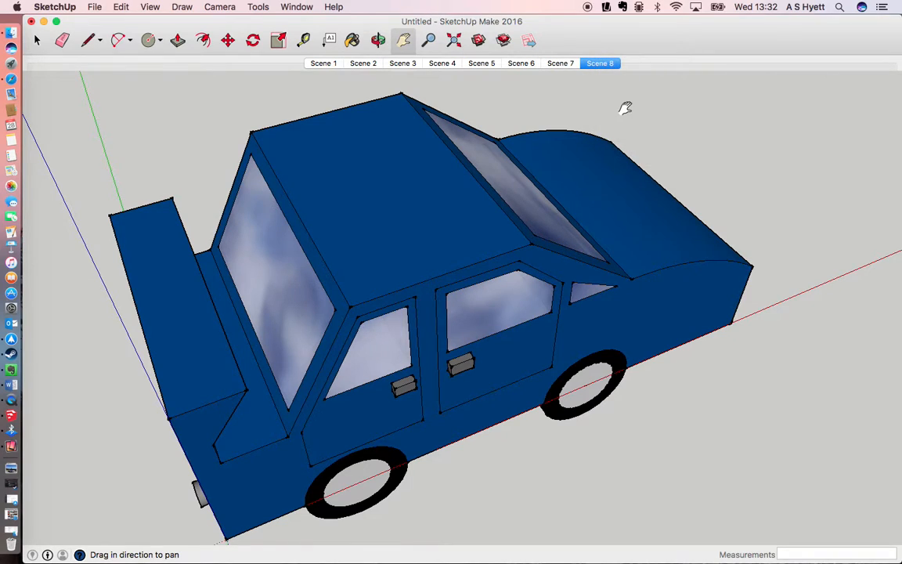
Step: Switch between Scene 7 and Scene 8 to check the transition to the updated view
{"action": "left_click", "coordinate": [560, 63]}
{"action": "left_click", "coordinate": [596, 64]}
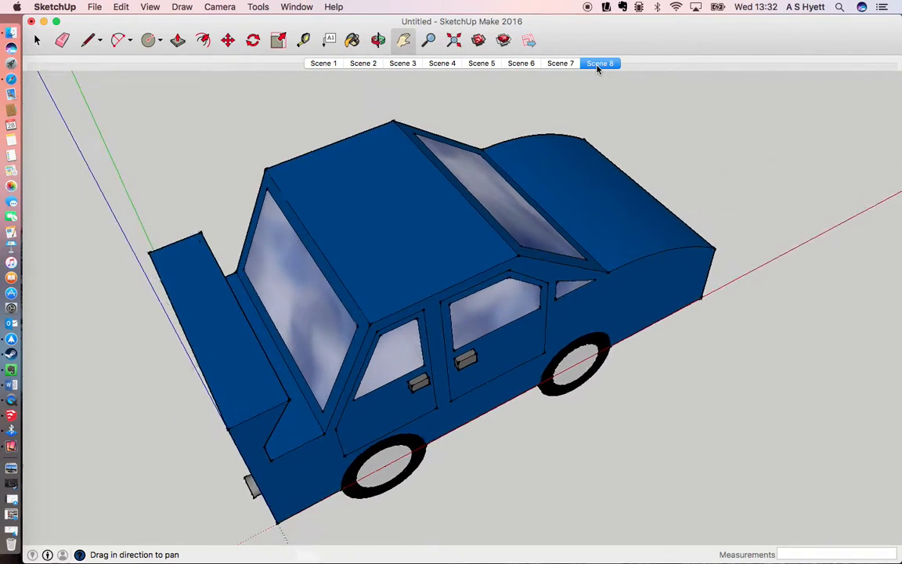
{"action": "left_click", "coordinate": [566, 66]}
{"action": "left_click", "coordinate": [599, 64]}
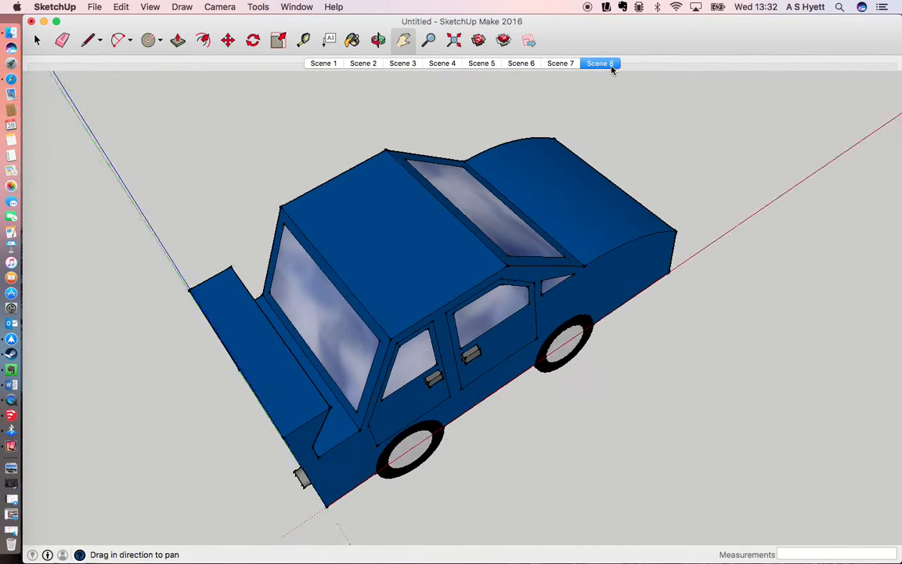
Step: Delete Scene 8 from the animation
{"action": "right_click", "coordinate": [611, 65]}
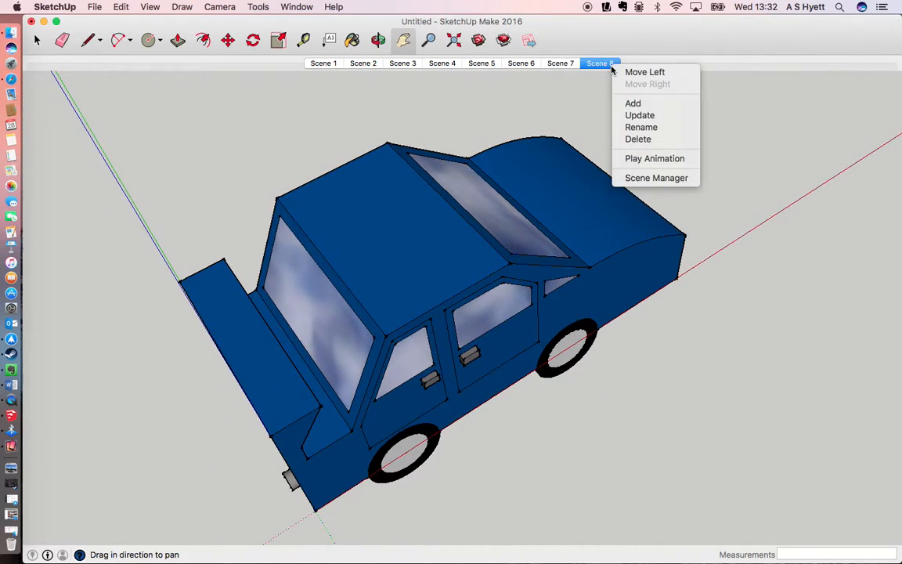
{"action": "left_click", "coordinate": [635, 139]}
{"action": "left_click", "coordinate": [550, 206]}
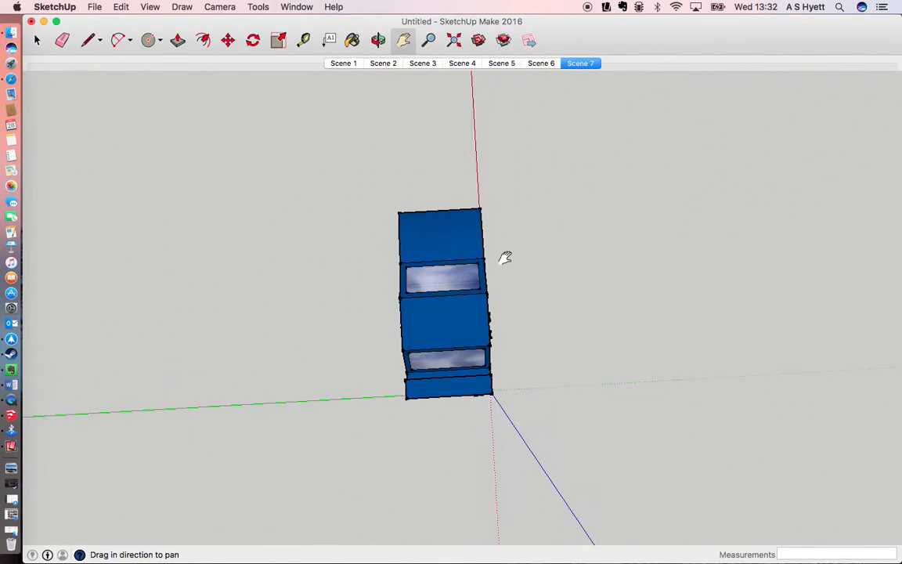
Step: Add a new scene after Scene 7 showing the car close up from above its rear corner, with the door side visible
{"action": "key", "text": "o"}
{"action": "left_click_drag", "start_coordinate": [530, 329], "coordinate": [244, 188]}
{"action": "scroll", "coordinate": [502, 302], "scroll_direction": "up", "scroll_amount": 6}
{"action": "scroll", "coordinate": [502, 302], "scroll_direction": "down", "scroll_amount": 2}
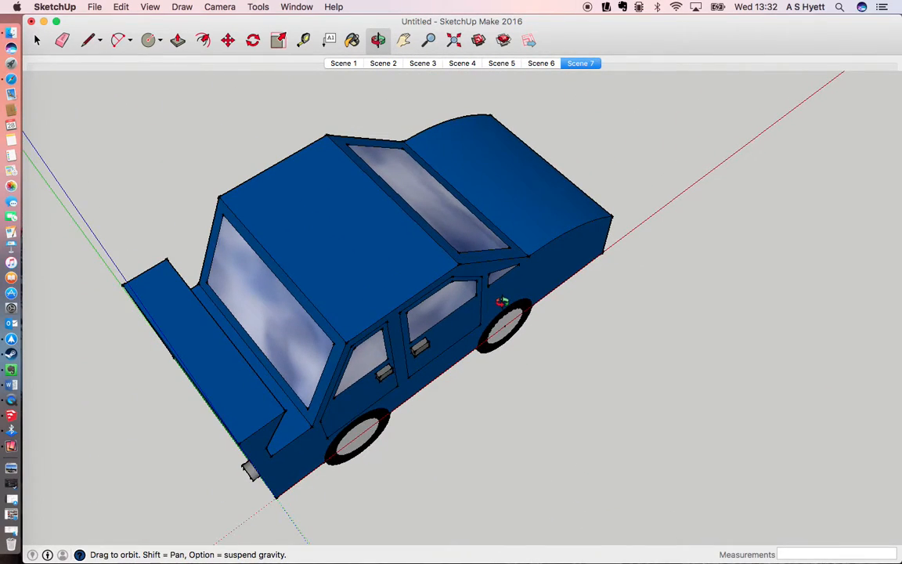
{"action": "left_click", "coordinate": [150, 7]}
{"action": "mouse_move", "coordinate": [242, 214]}
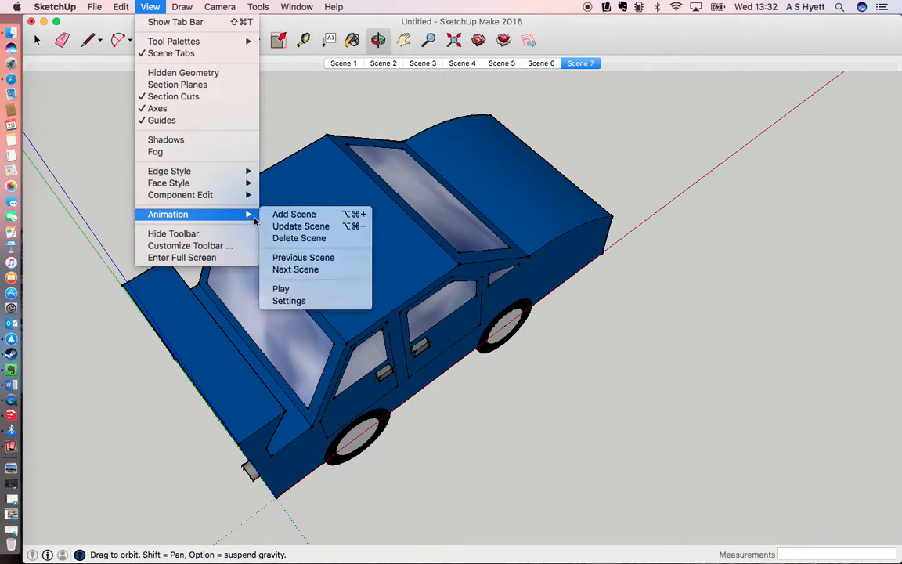
{"action": "left_click", "coordinate": [297, 214]}
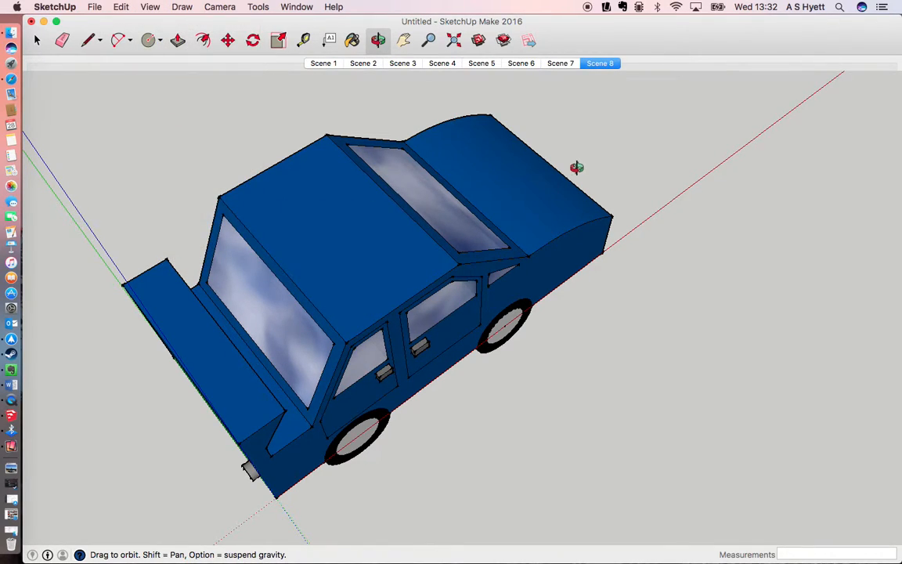
Step: Return to Scene 1 and export the animation to the SOW folder as an H.264-compressed MP4 video named "M"
{"action": "left_click", "coordinate": [318, 64]}
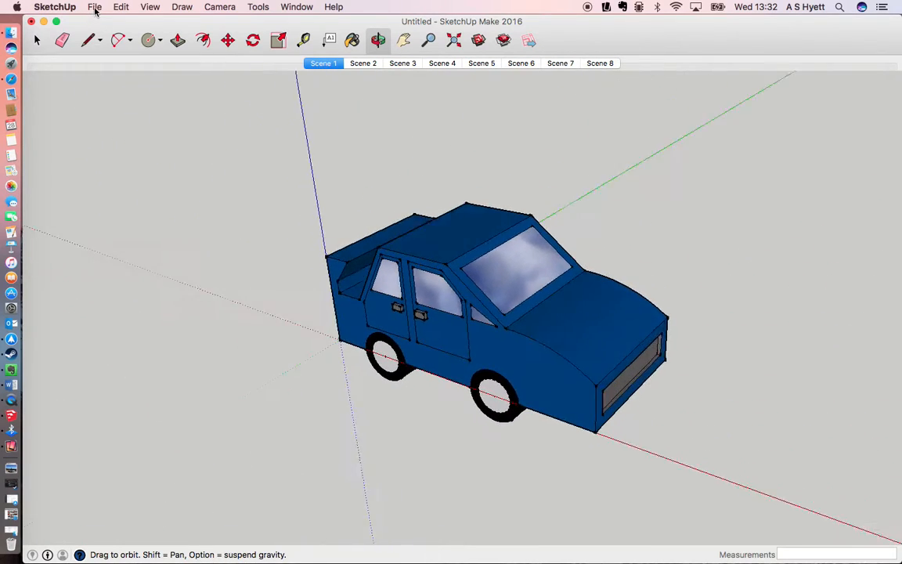
{"action": "left_click", "coordinate": [94, 7]}
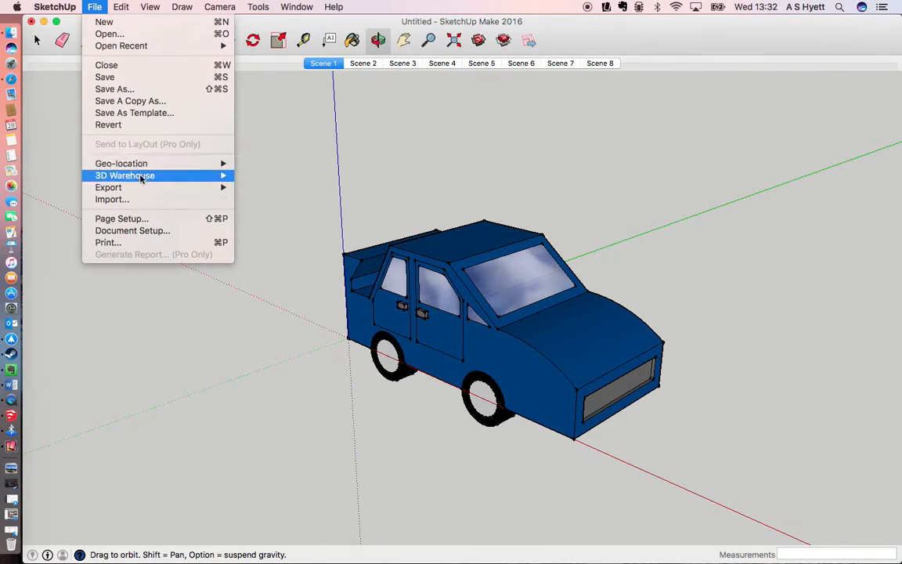
{"action": "mouse_move", "coordinate": [140, 193]}
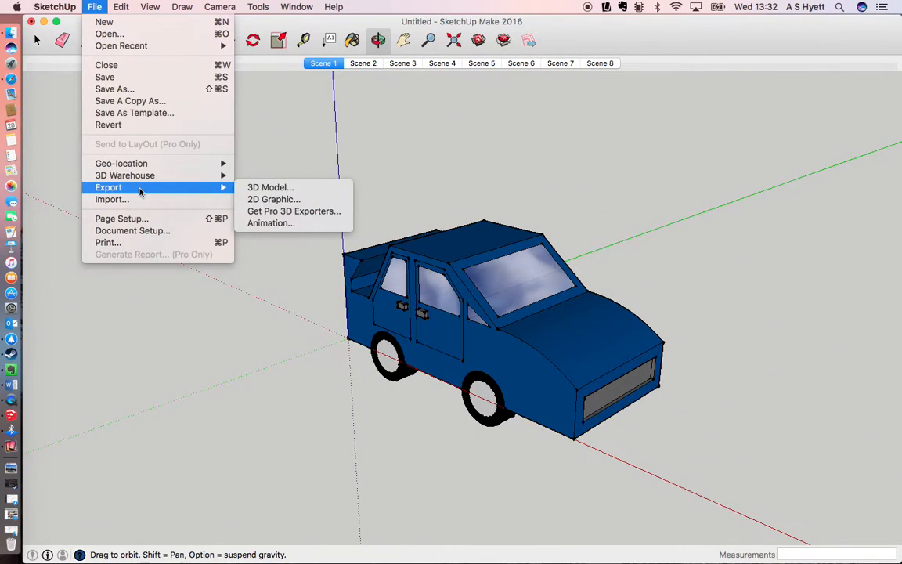
{"action": "left_click", "coordinate": [268, 224]}
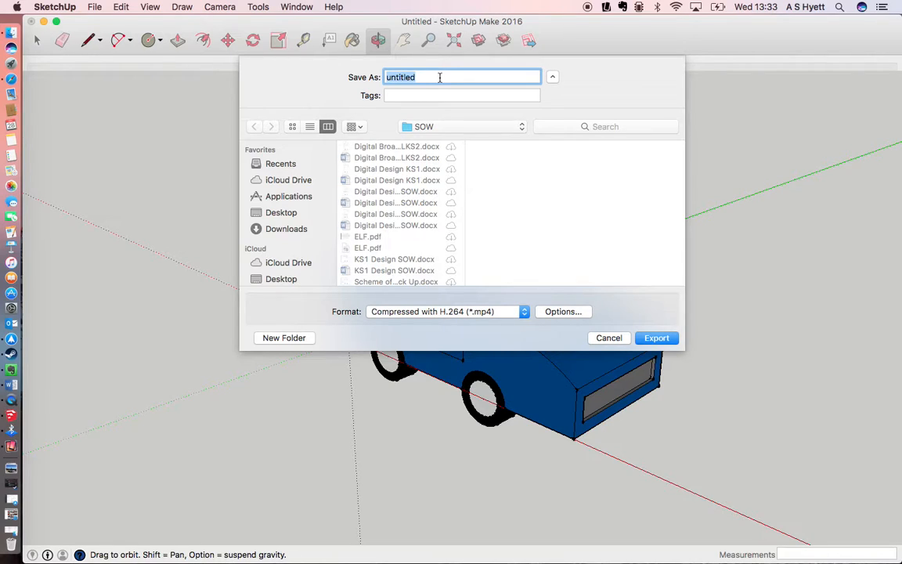
{"action": "type", "text": "Mr Hyett Tutorial Animation"}
{"action": "left_click", "coordinate": [653, 338]}
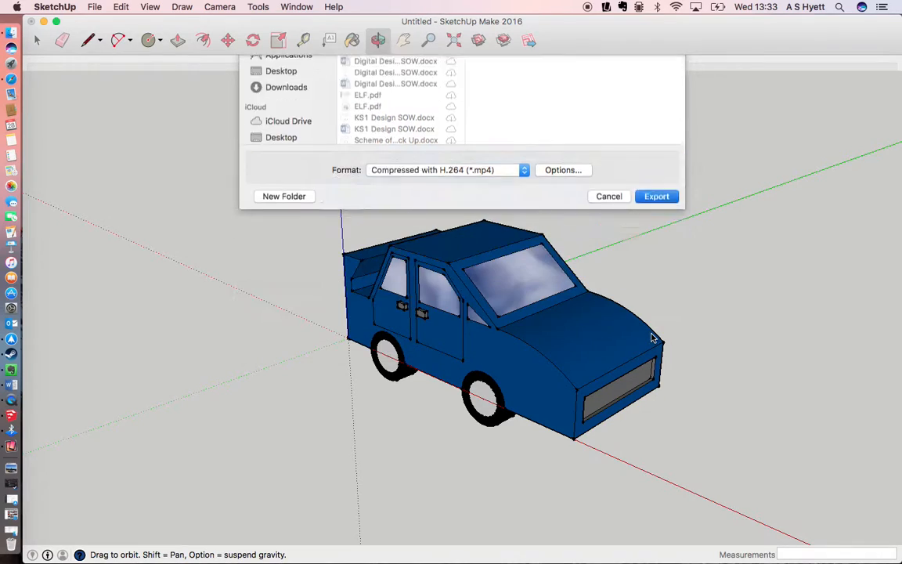